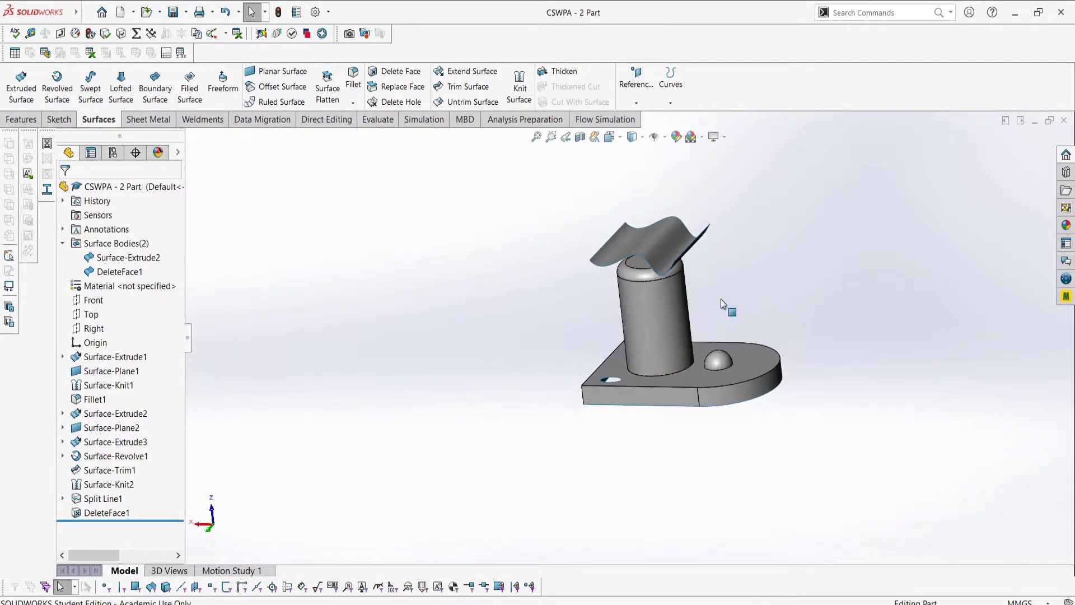
Replace the cylinder's two top faces with the wavy surface Surface-Extrude2
scroll(720, 303, "down", 4)
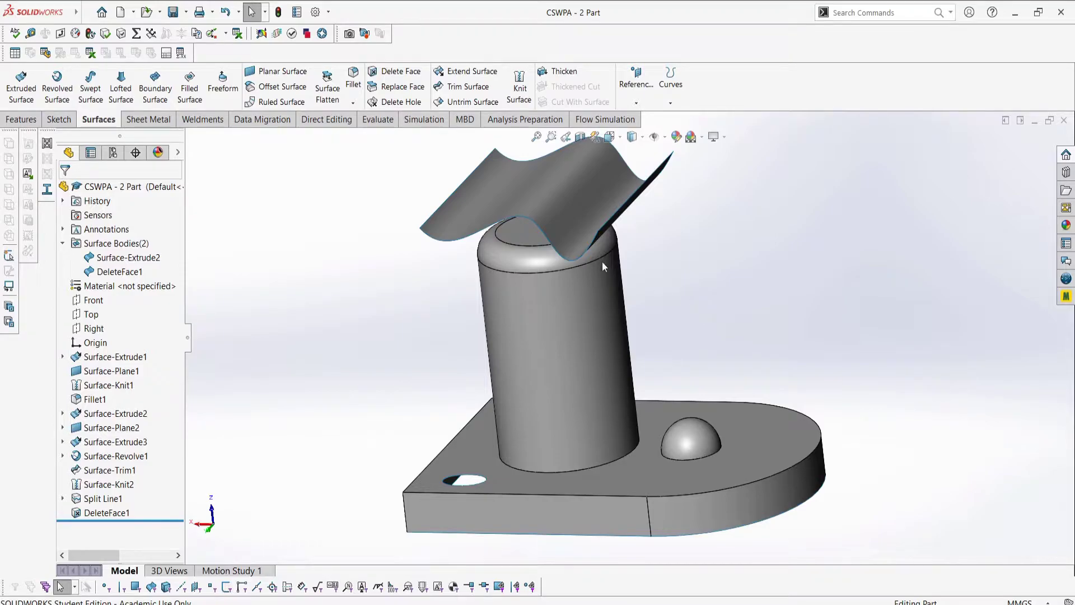
left_click(535, 231)
left_click(527, 204)
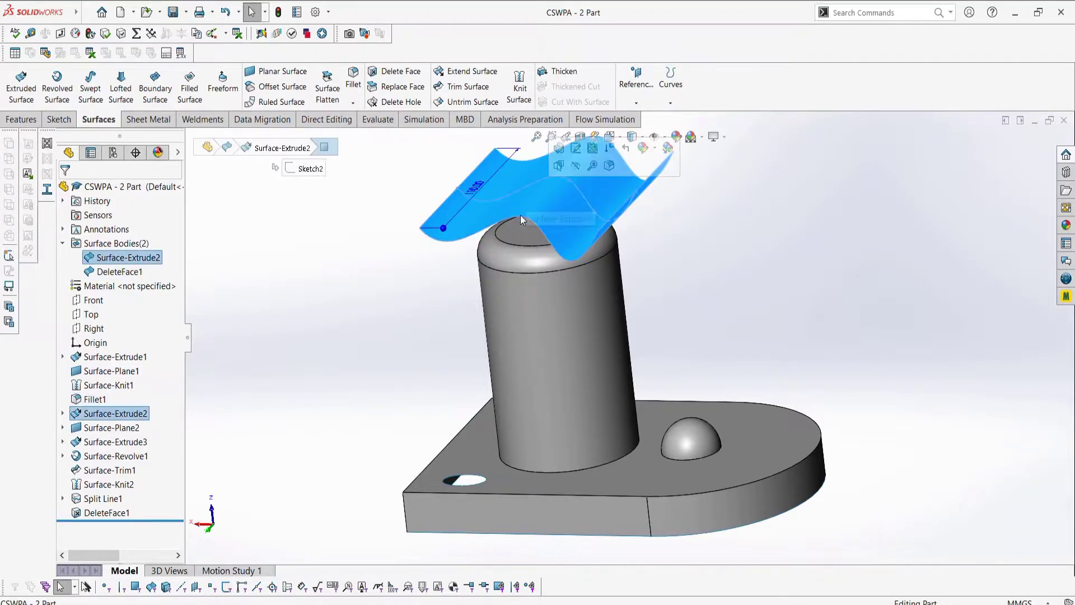
left_click(419, 259)
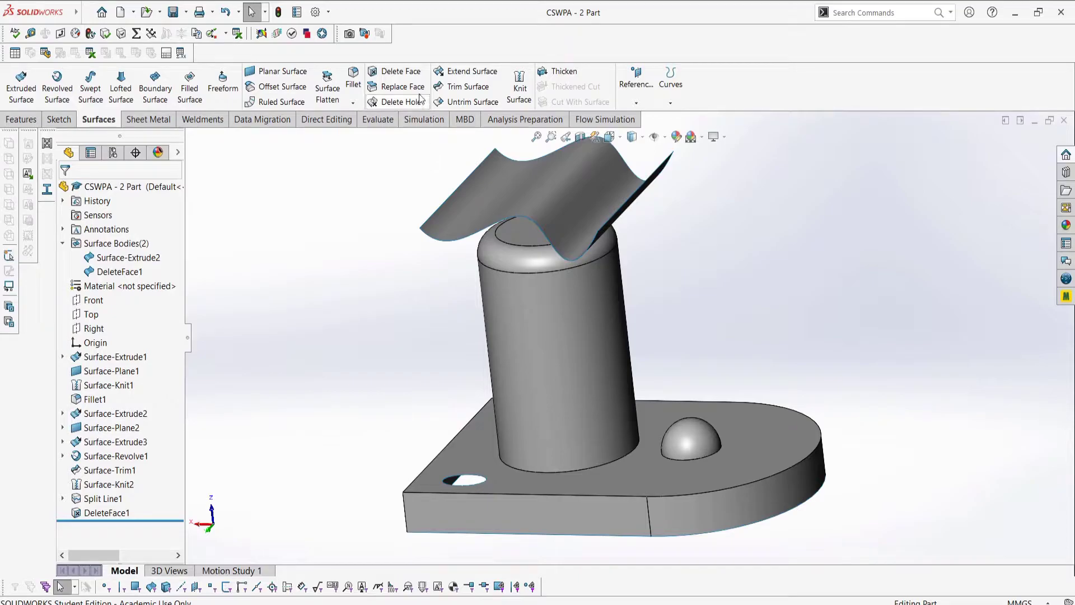
left_click(403, 86)
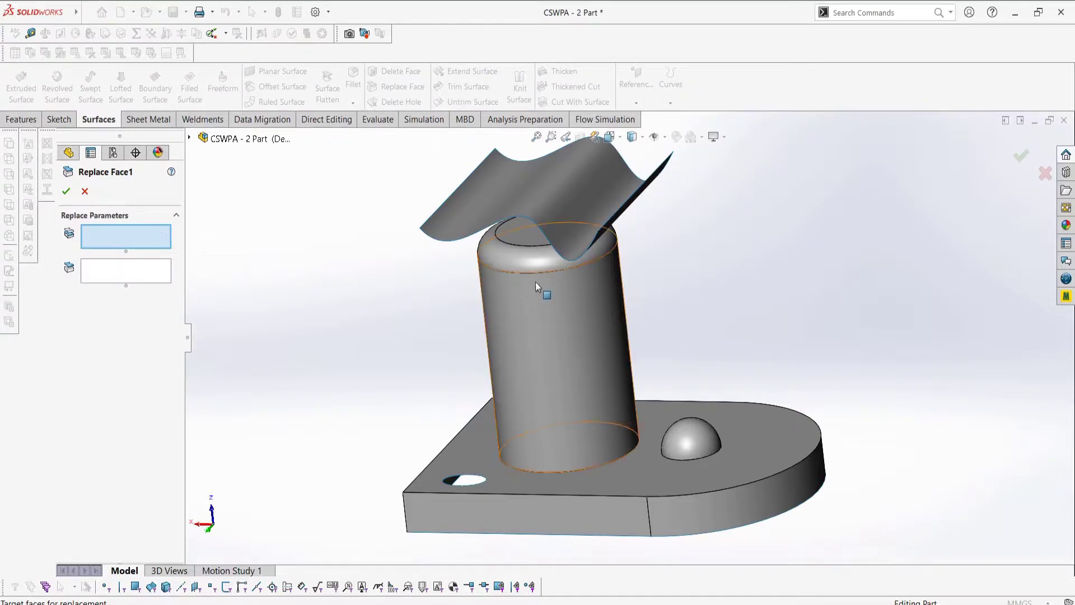
left_click(530, 255)
left_click(520, 236)
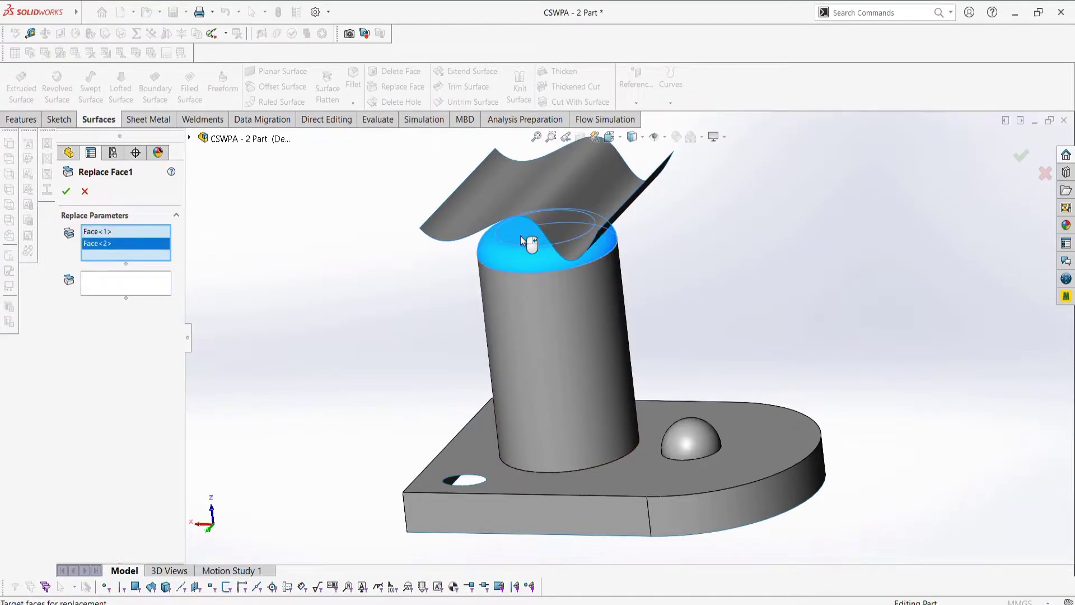
left_click(122, 289)
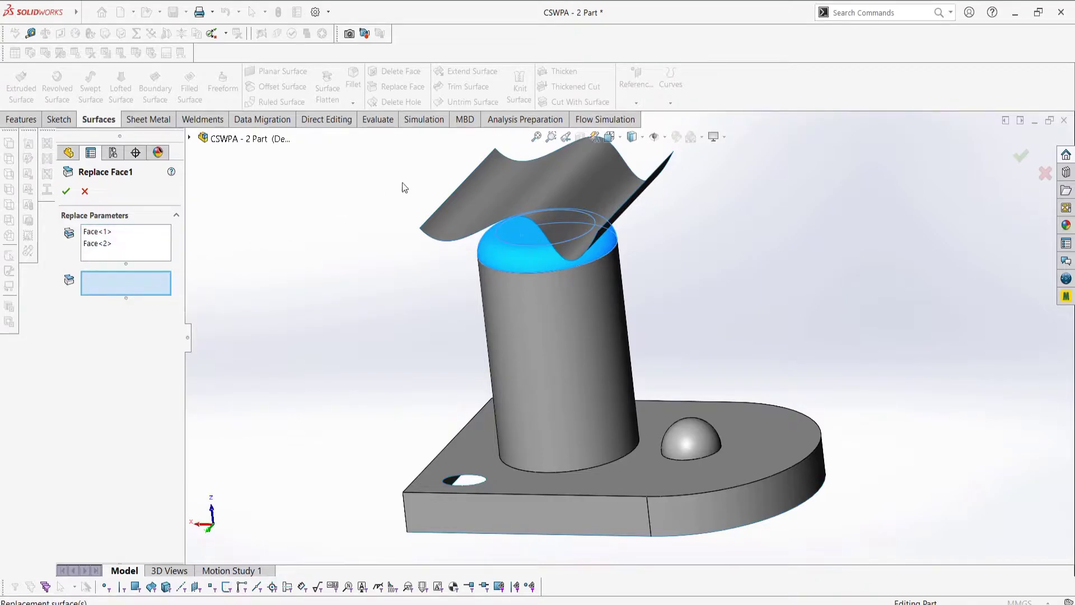
left_click(476, 206)
left_click(66, 191)
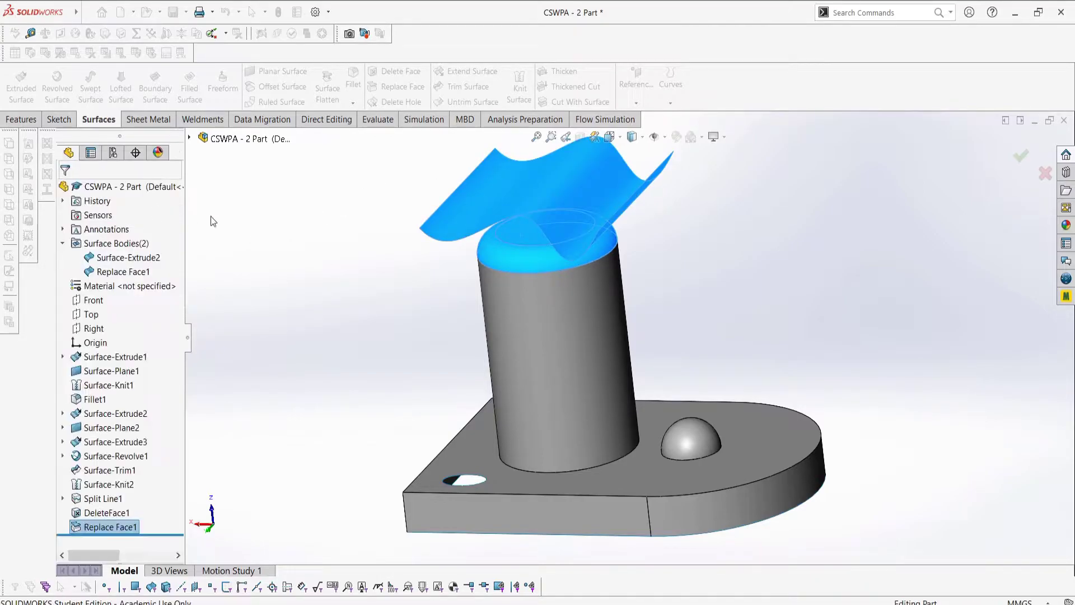
Hide the wavy surface sheet and orbit the part to inspect the wavy top
right_click(455, 217)
left_click(482, 201)
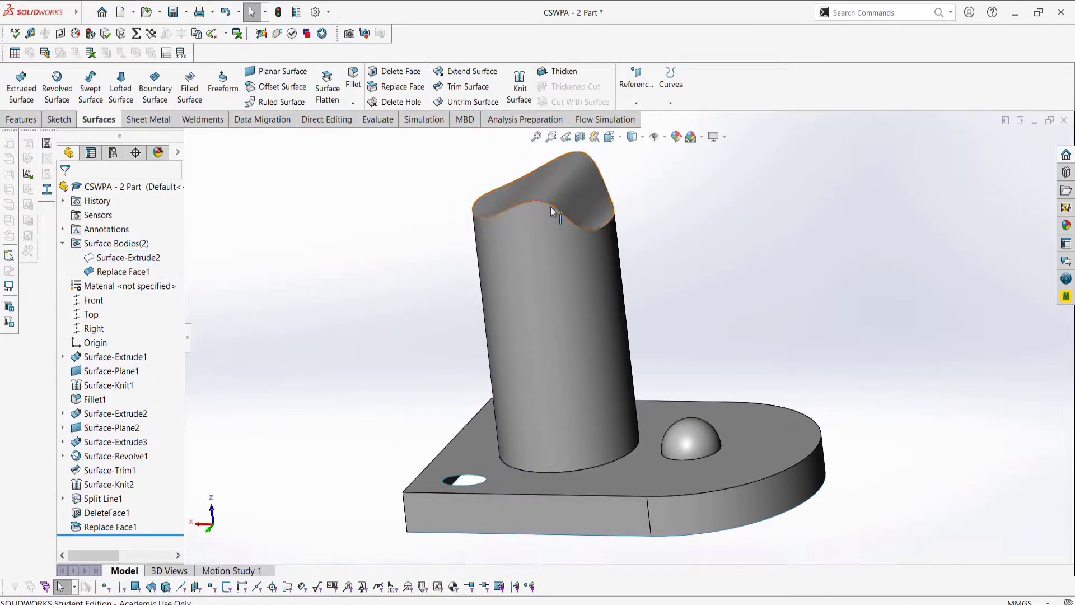
scroll(578, 197, "down", 6)
middle_click_drag(637, 273, 612, 240)
scroll(564, 187, "up", 5)
scroll(748, 436, "down", 4)
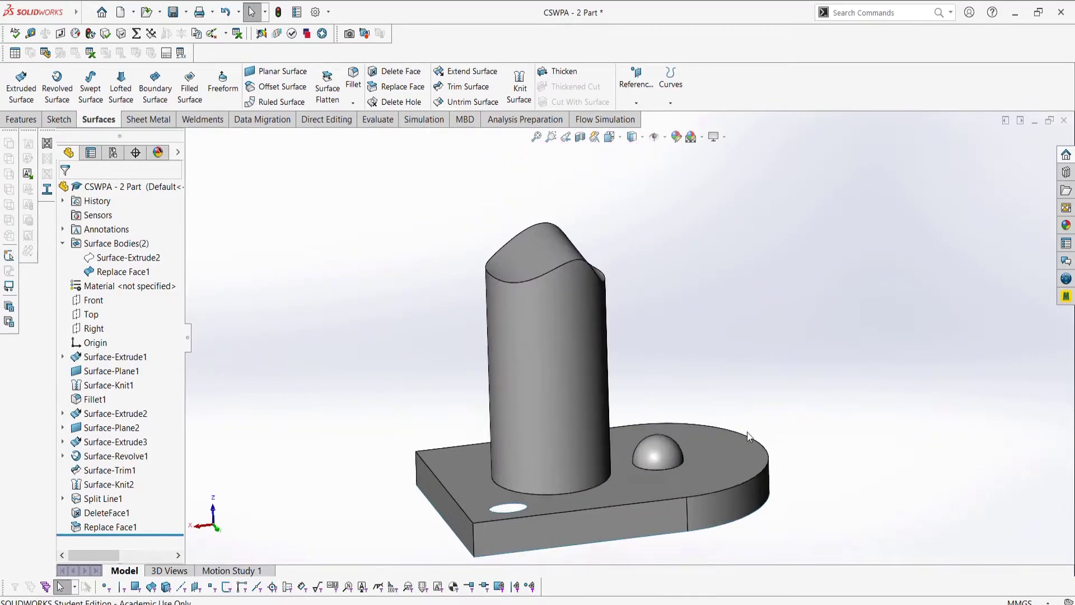
middle_click_drag(720, 415, 770, 465)
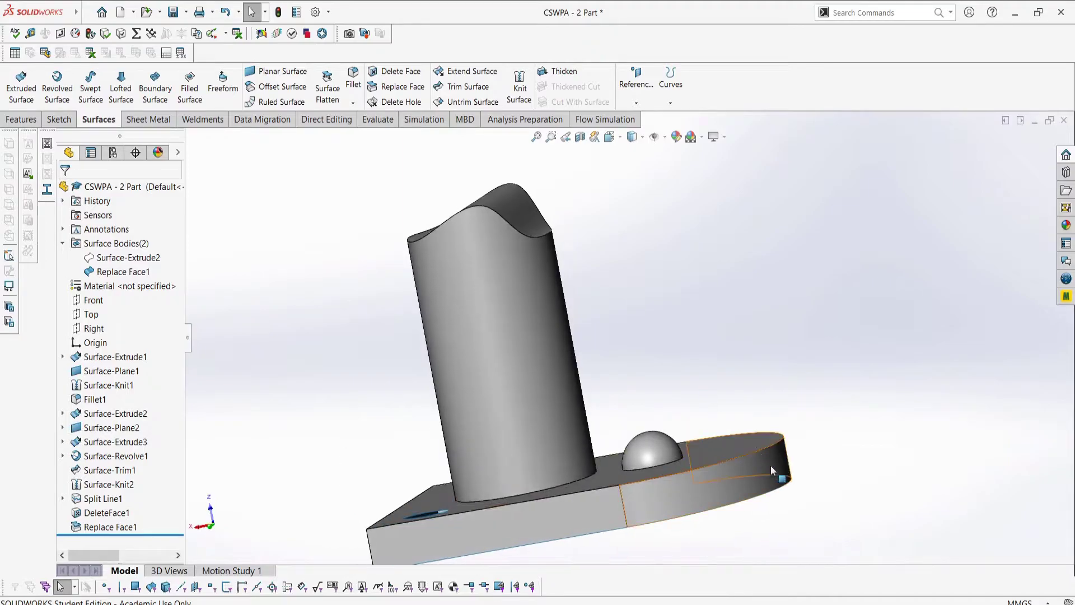
Offset the base's curved side face by 30.00 mm, with the direction reversed
left_click(770, 465)
left_click(277, 87)
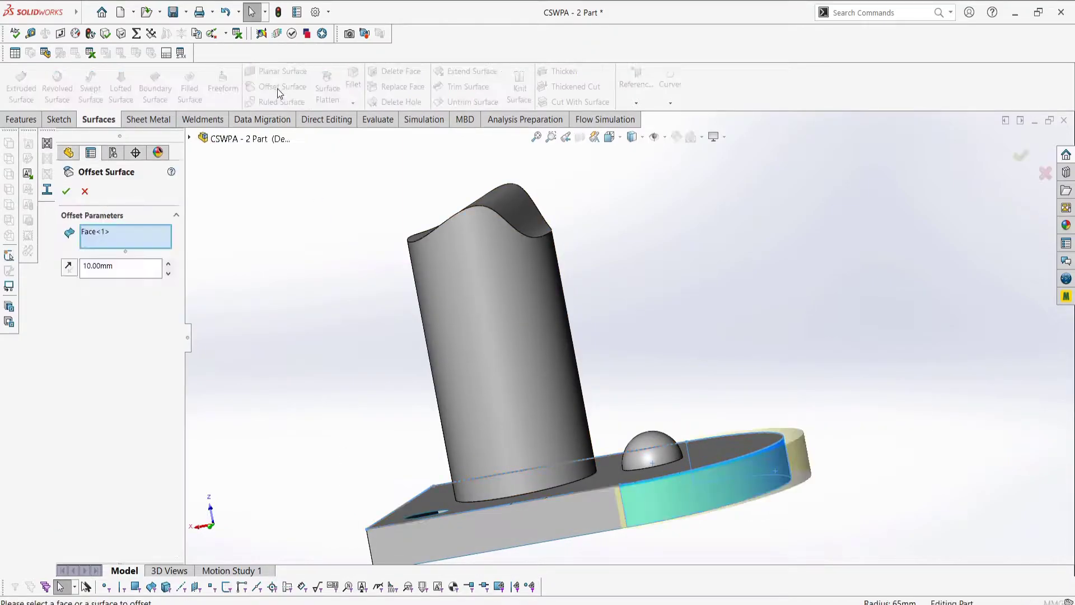
middle_click_drag(309, 289, 327, 341)
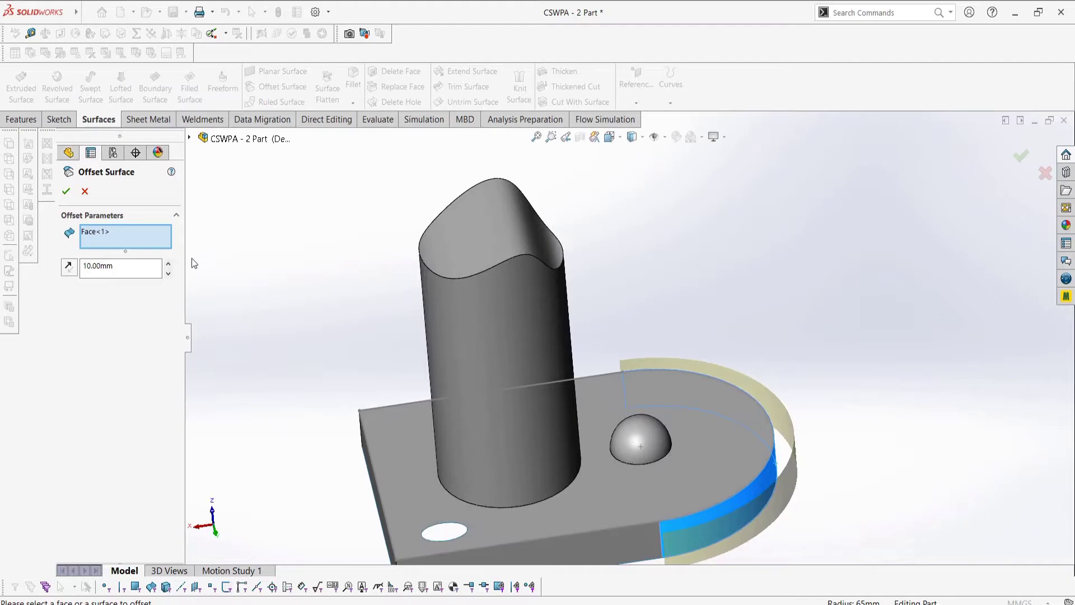
left_click(169, 264)
left_click(169, 264)
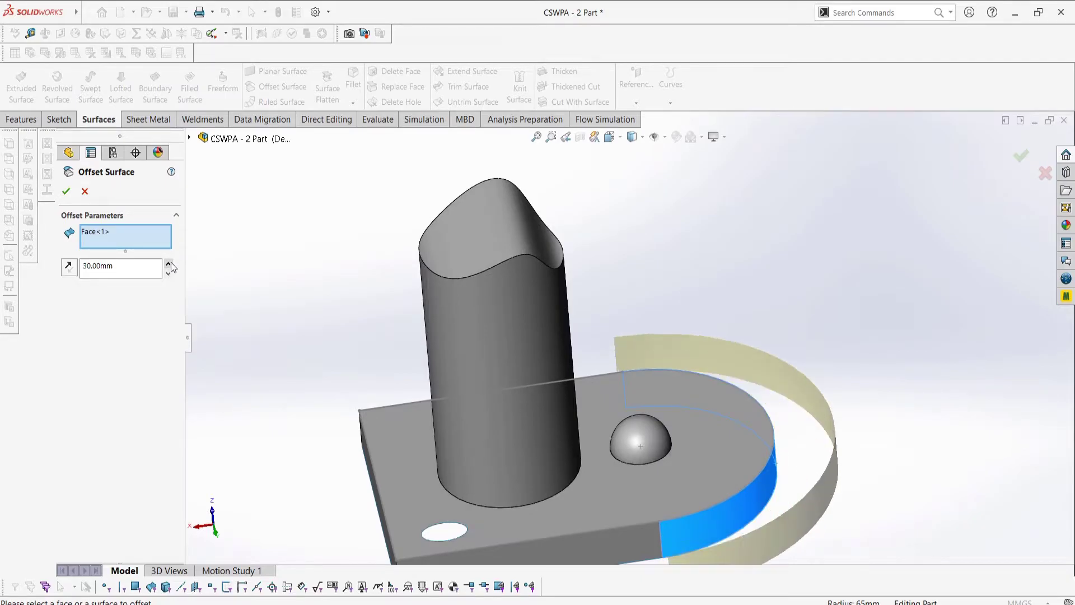
left_click(69, 267)
middle_click_drag(230, 241, 252, 344)
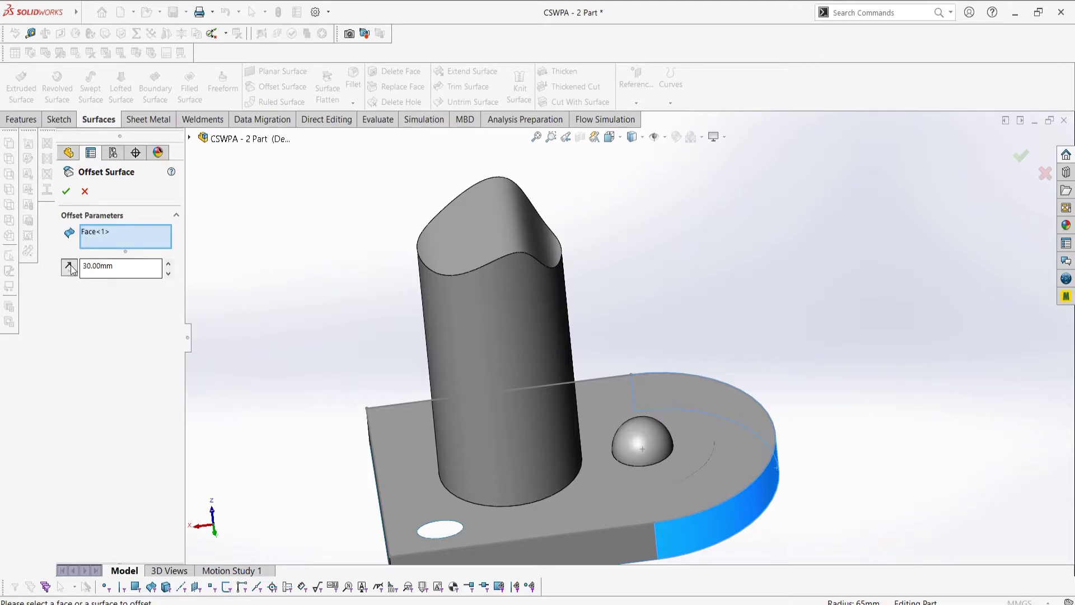
left_click(66, 191)
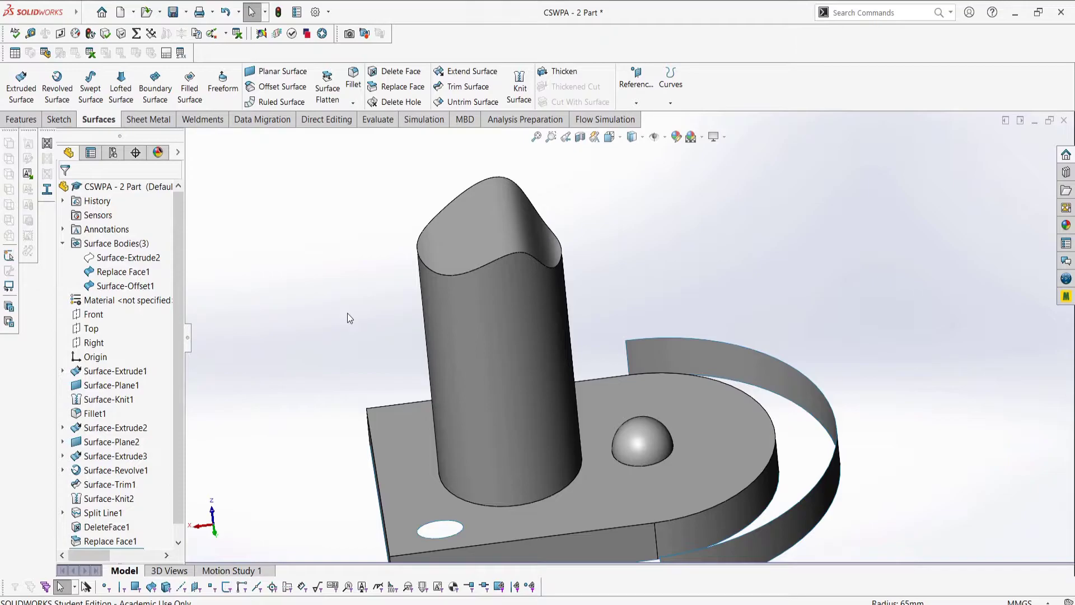
Start a ruled surface on the base's front, slanted, bottom front and curved edges
scroll(391, 345, "down", 5)
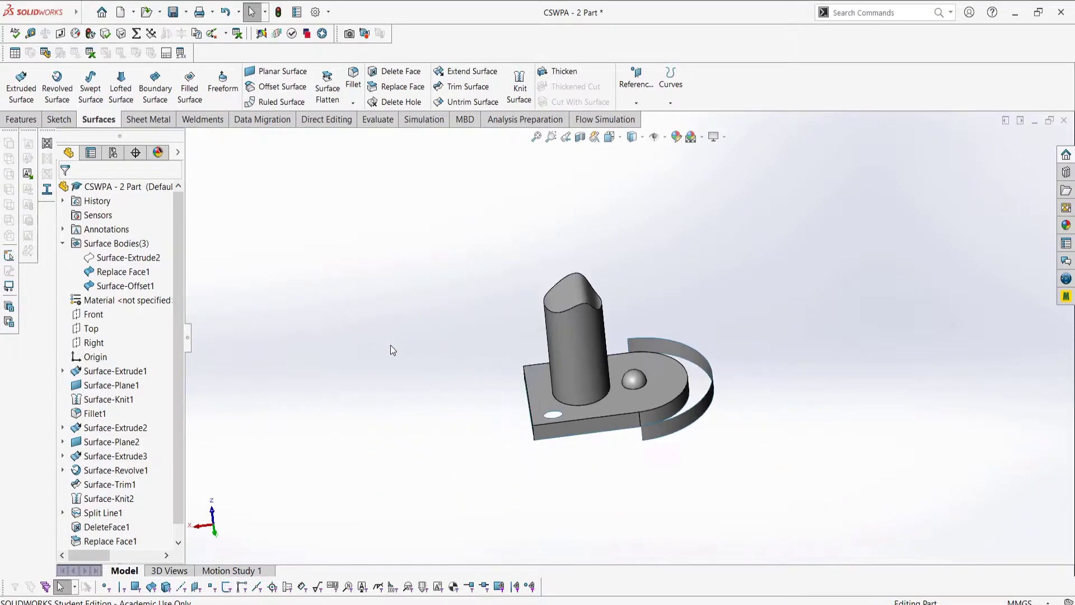
scroll(653, 381, "up", 3)
scroll(655, 384, "up", 1)
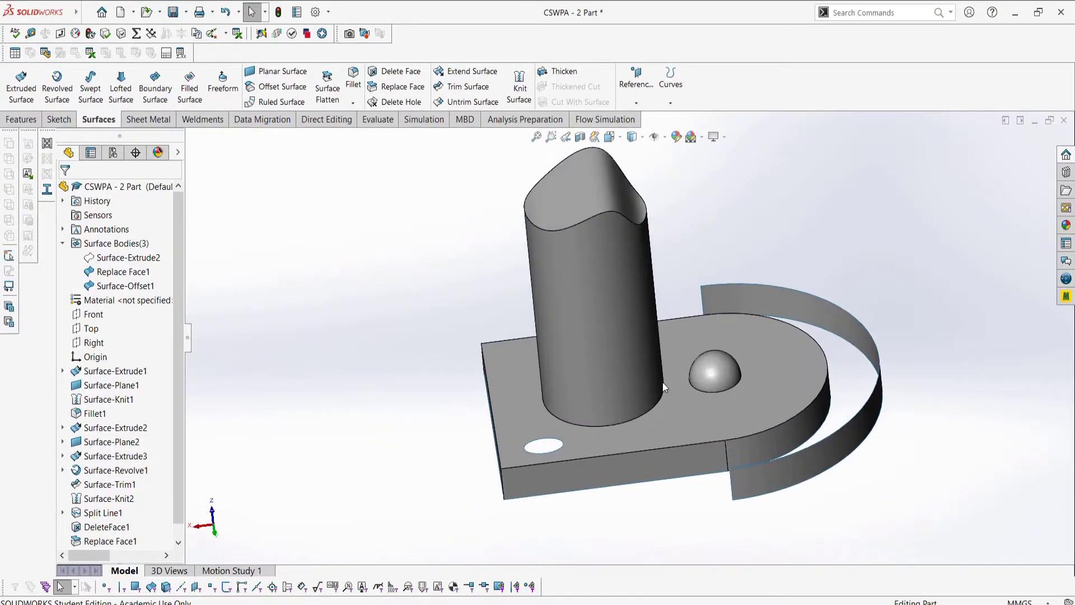
left_click(274, 104)
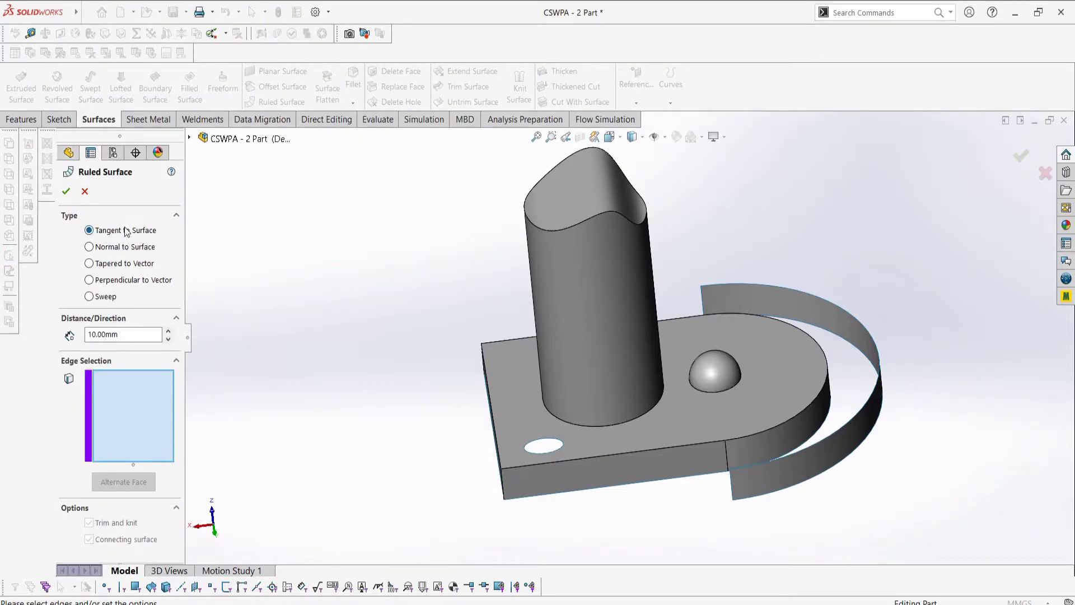
middle_click_drag(443, 392, 435, 303)
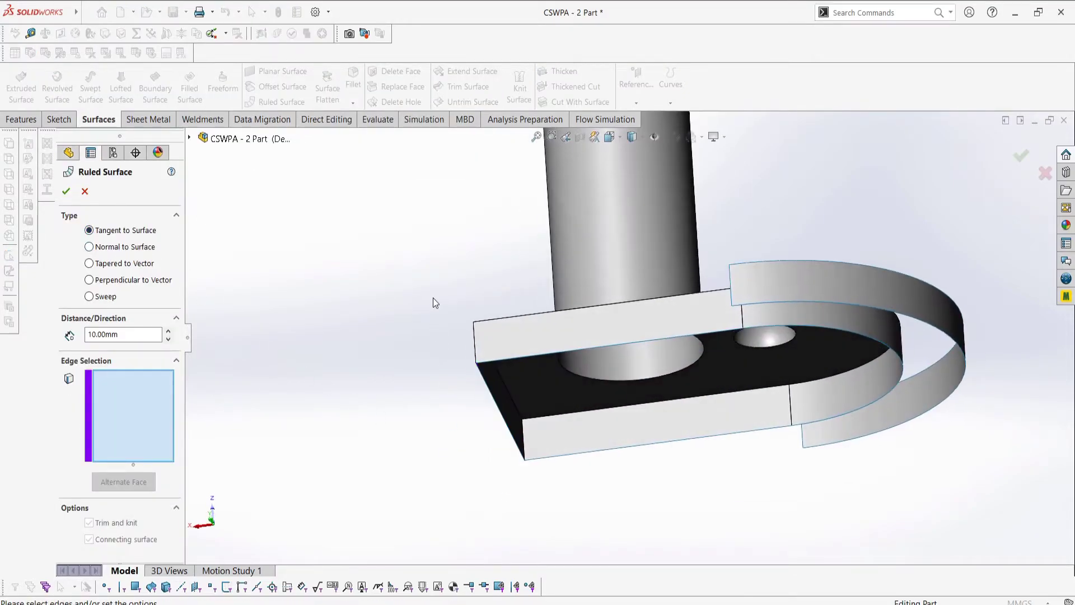
left_click(509, 358)
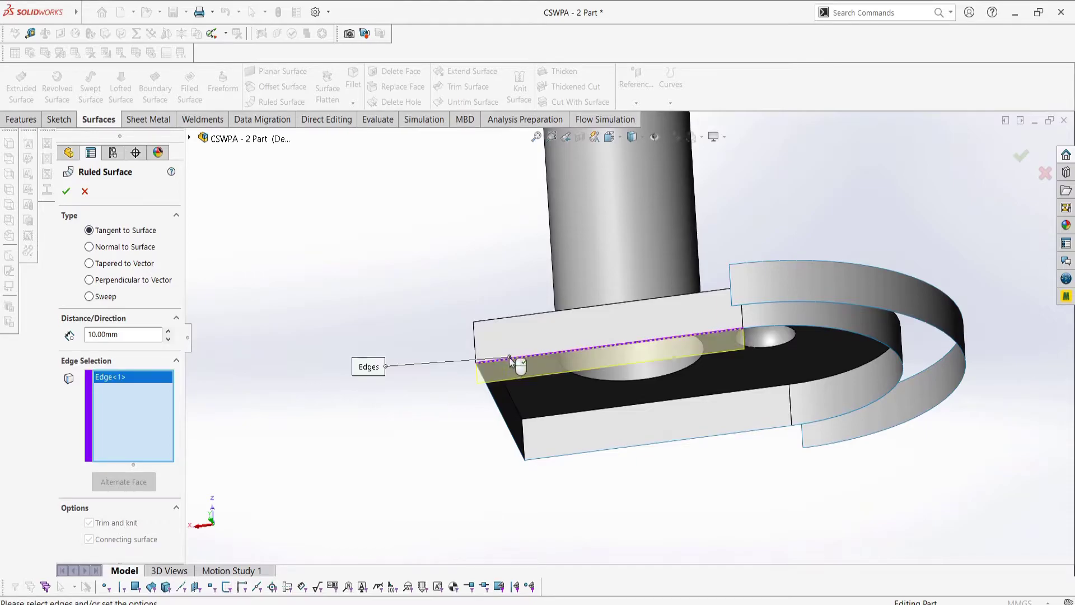
left_click(496, 393)
left_click(582, 453)
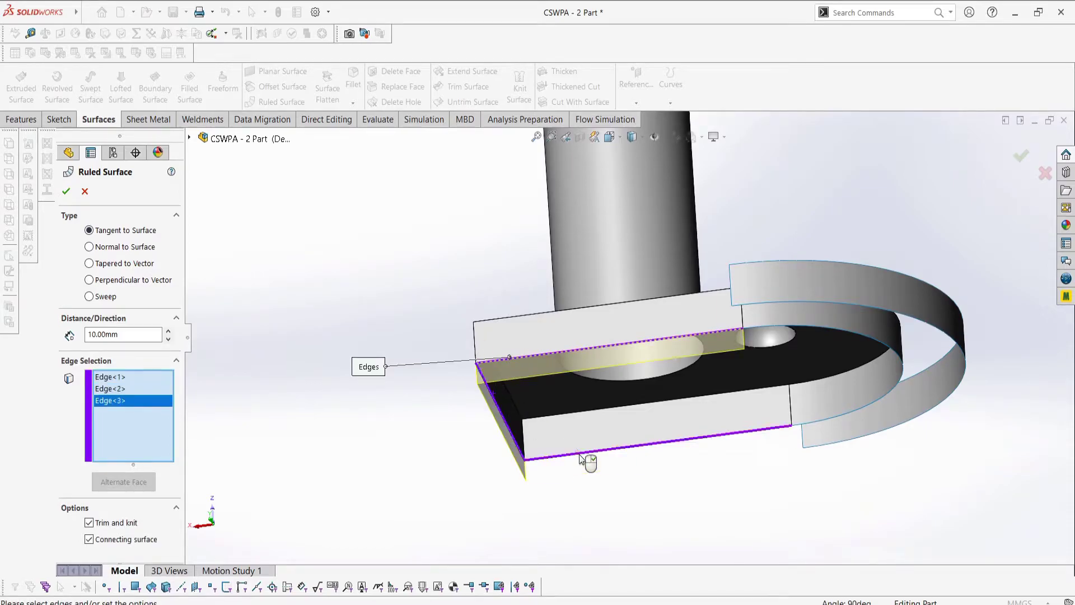
left_click(903, 366)
Set the ruled surface to Tangent to Surface with a 20.00 mm distance and accept it
middle_click_drag(271, 283, 233, 364)
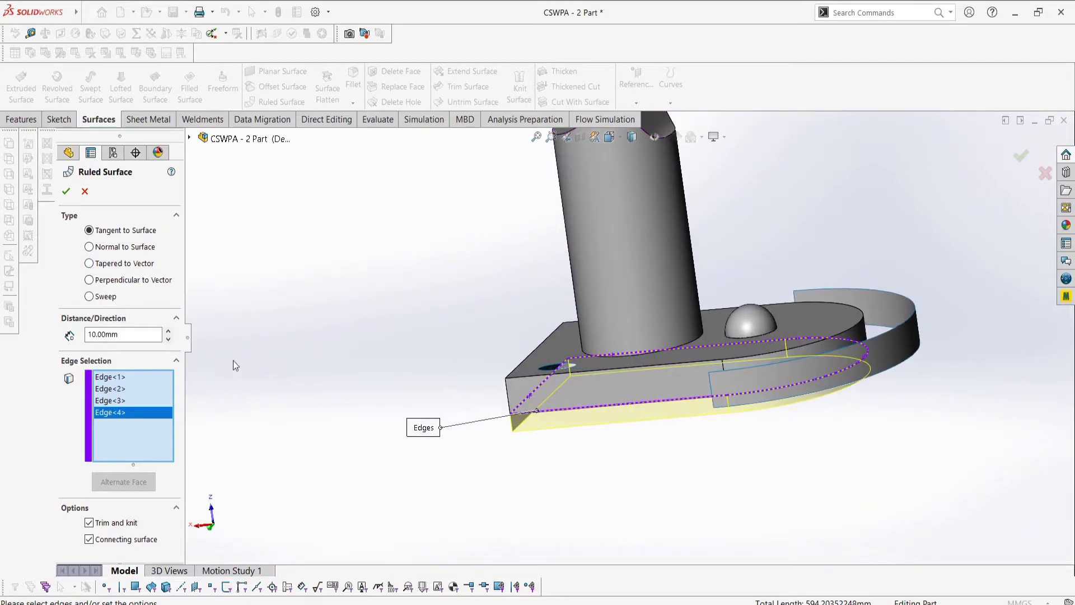
left_click(104, 248)
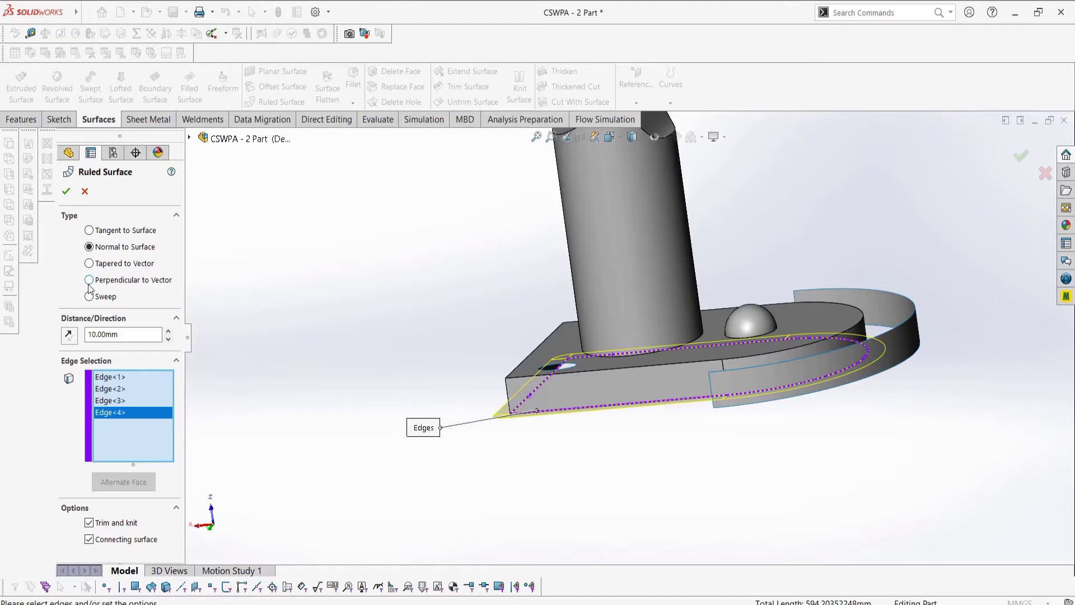
middle_click_drag(328, 291, 344, 251)
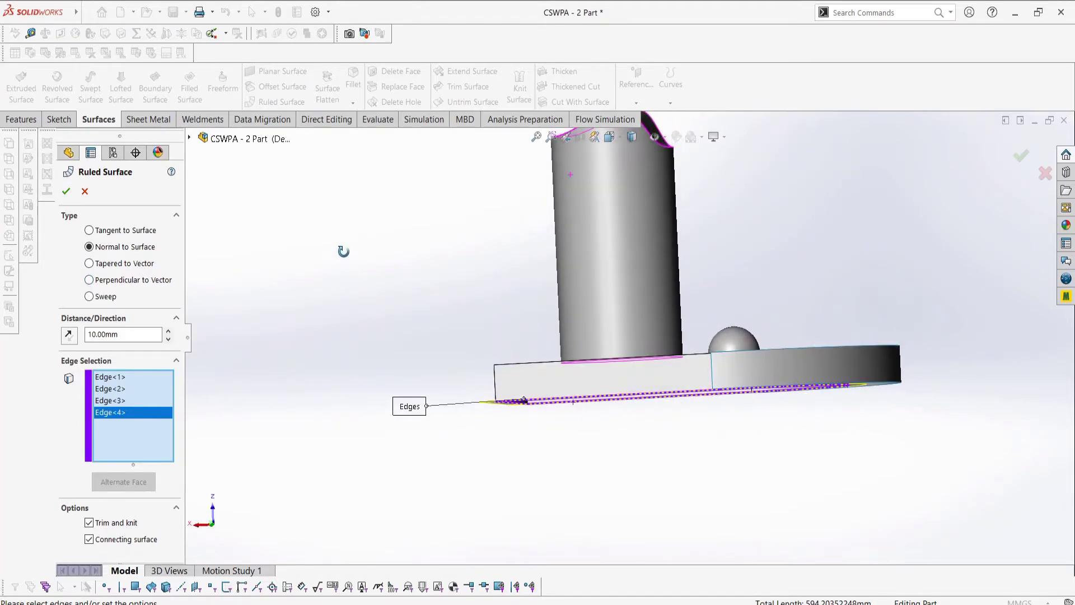
left_click(114, 233)
left_click(168, 332)
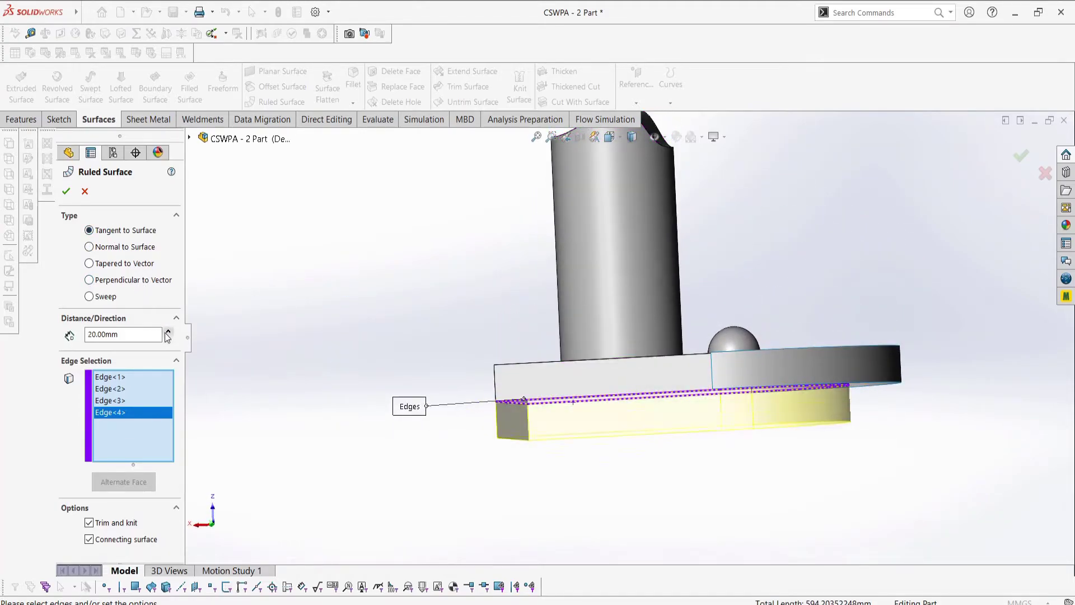
left_click(66, 191)
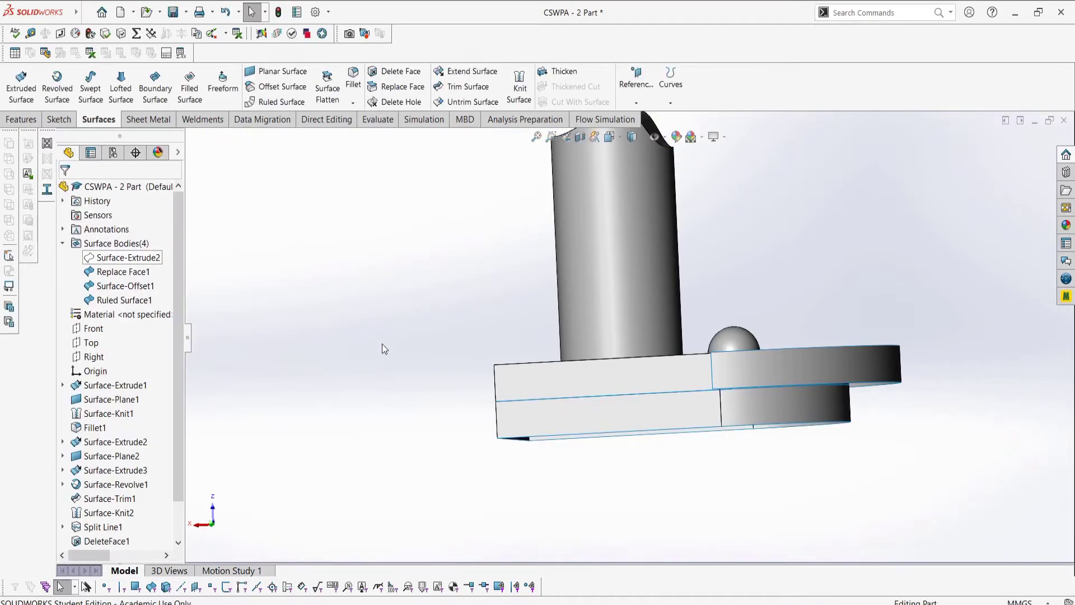
Cap the base's open underside with a planar surface bounded by its four edges
middle_click_drag(423, 386, 781, 353)
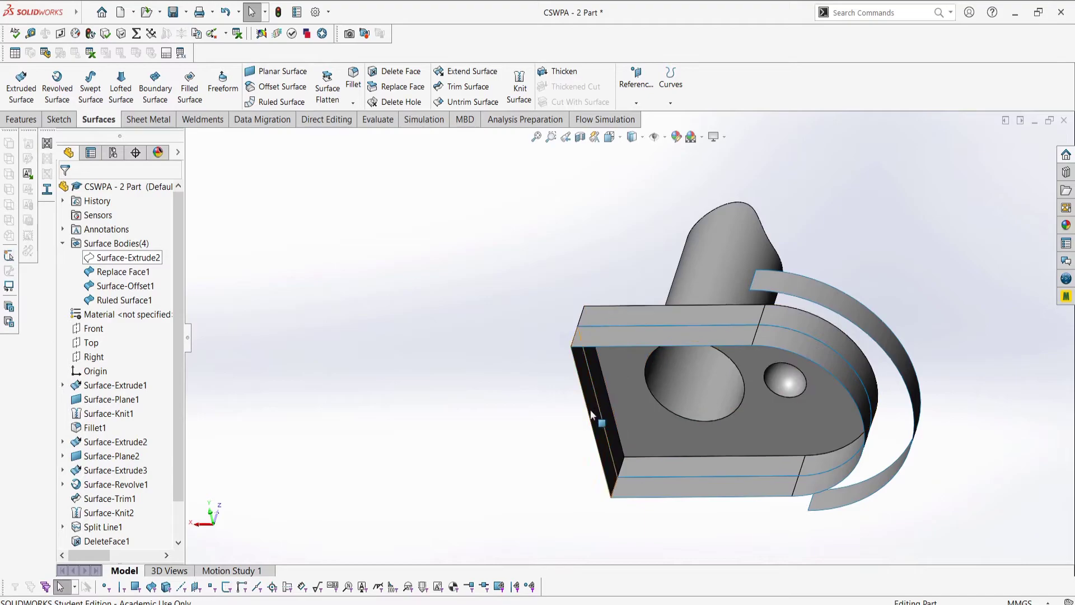
left_click(282, 71)
left_click(670, 345)
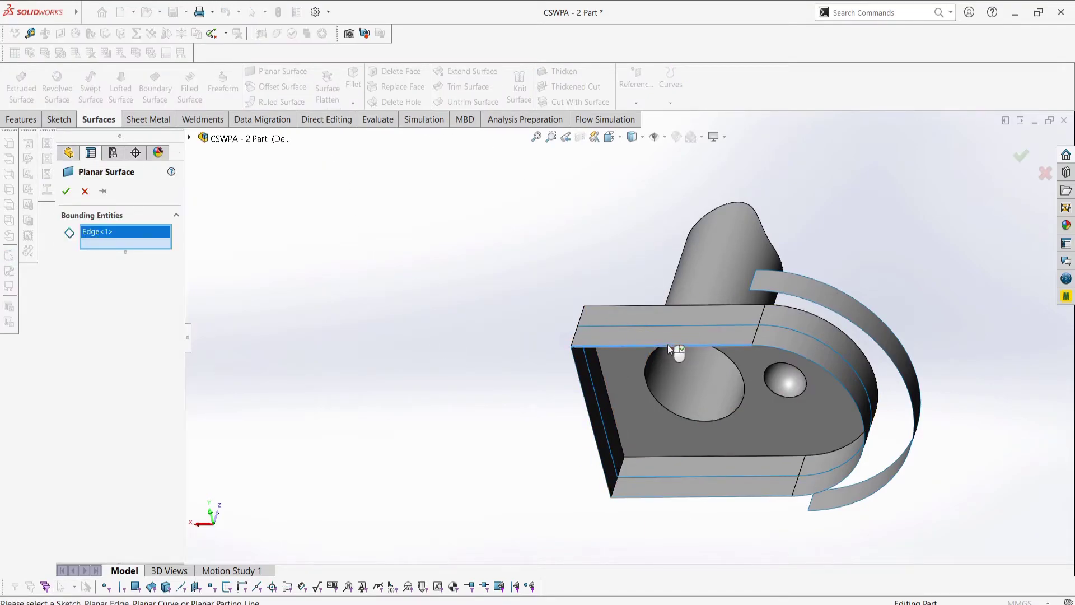
left_click(584, 396)
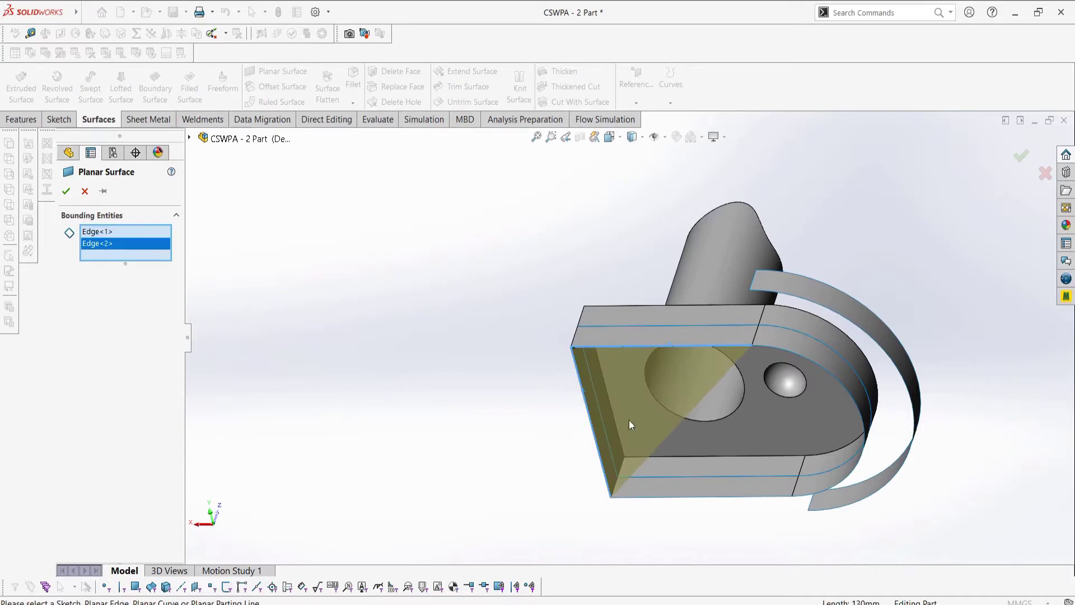
left_click(755, 496)
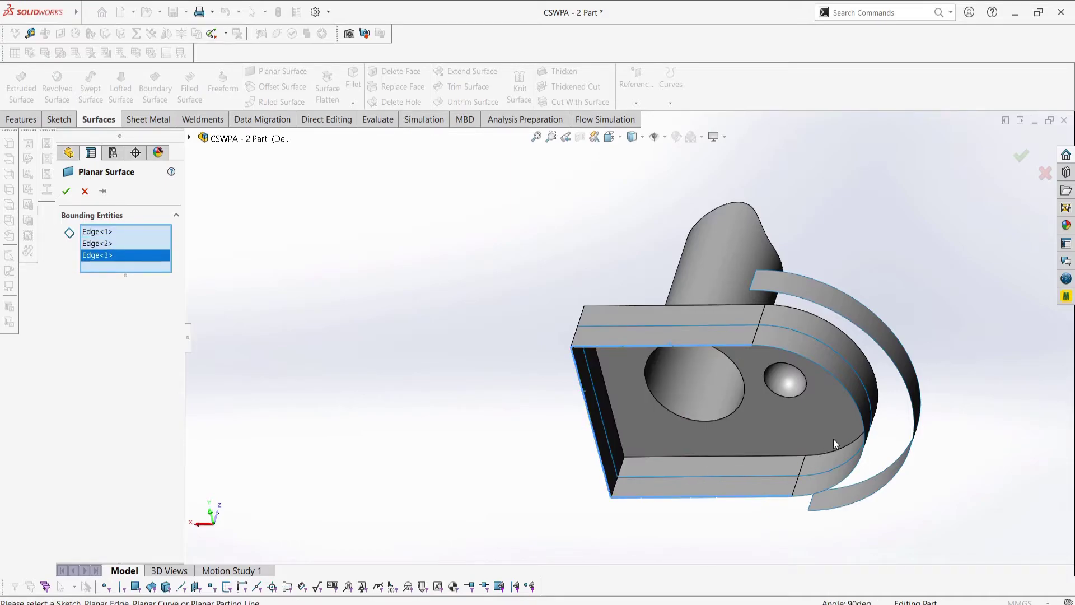
left_click(851, 397)
left_click(65, 192)
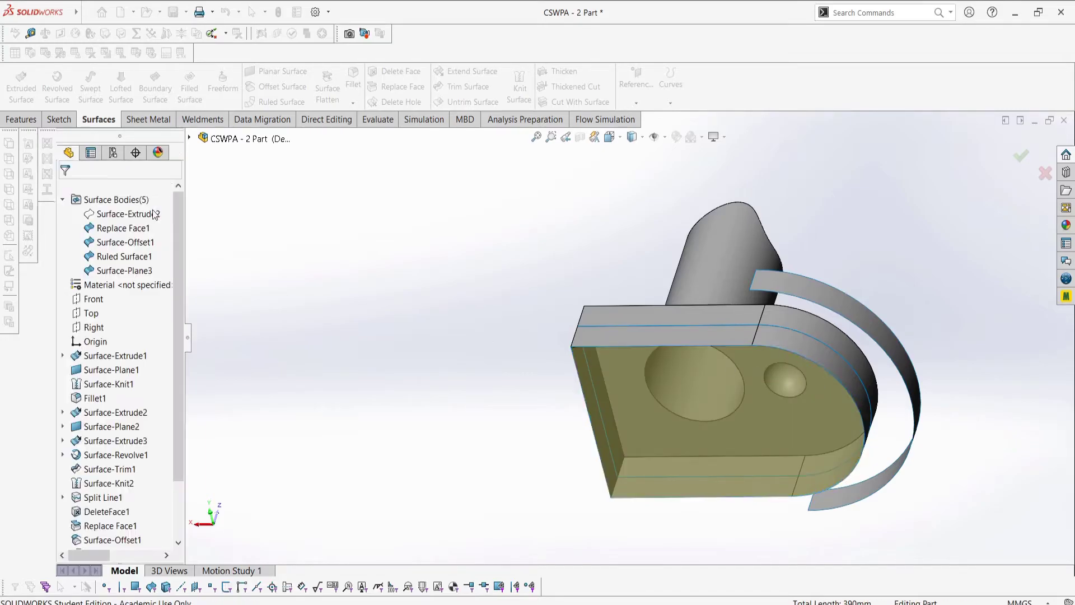
scroll(723, 303, "down", 5)
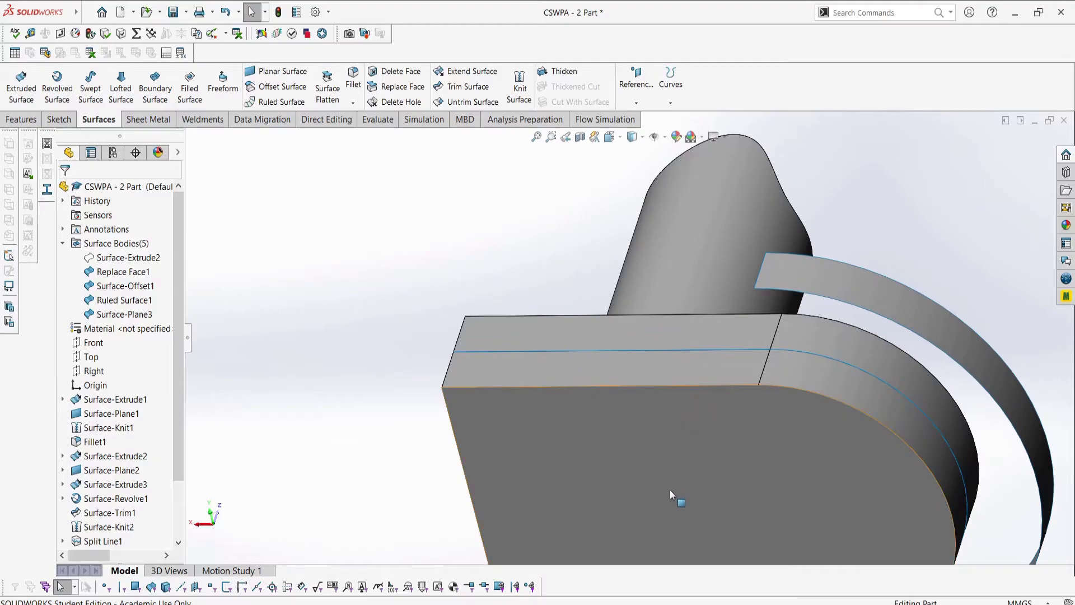
Orbit to a side view, then snap the part to the isometric view with Ctrl+7
middle_click_drag(674, 497, 808, 472)
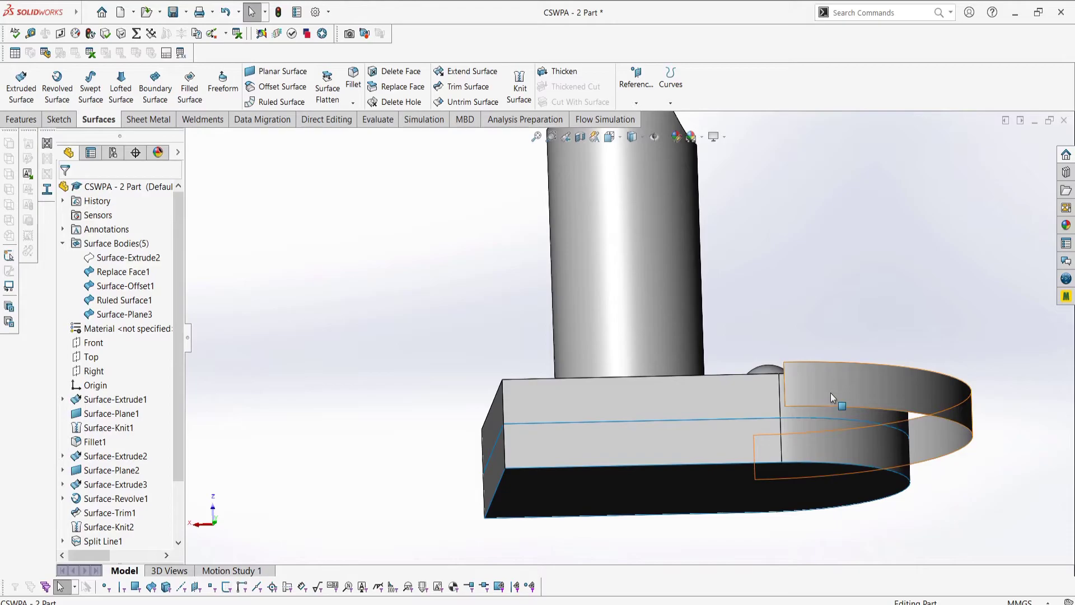
key("ctrl+7")
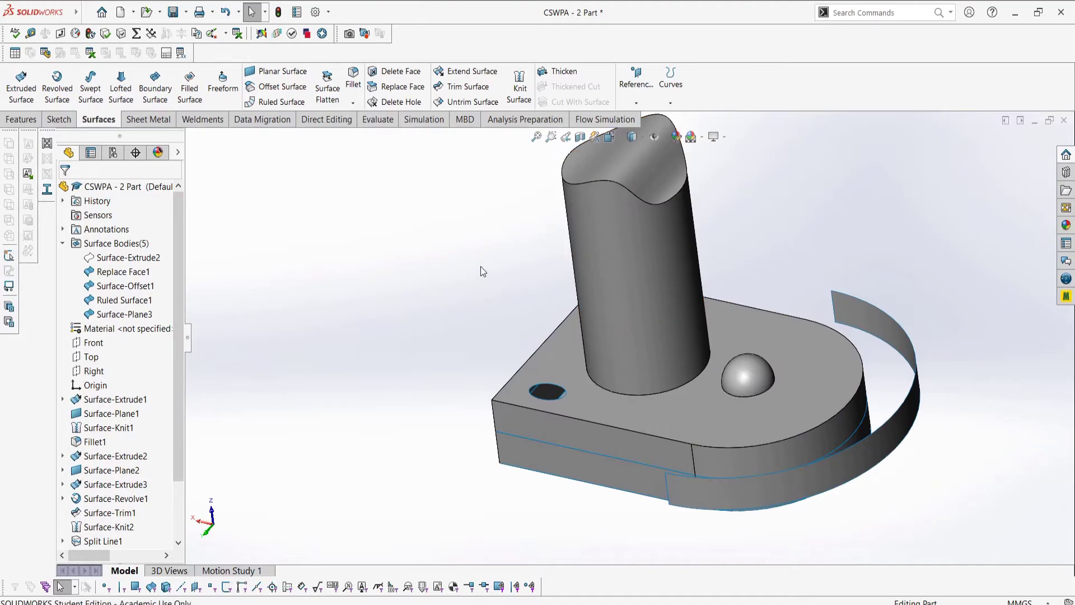
Delete the dome face from the base top
left_click(403, 70)
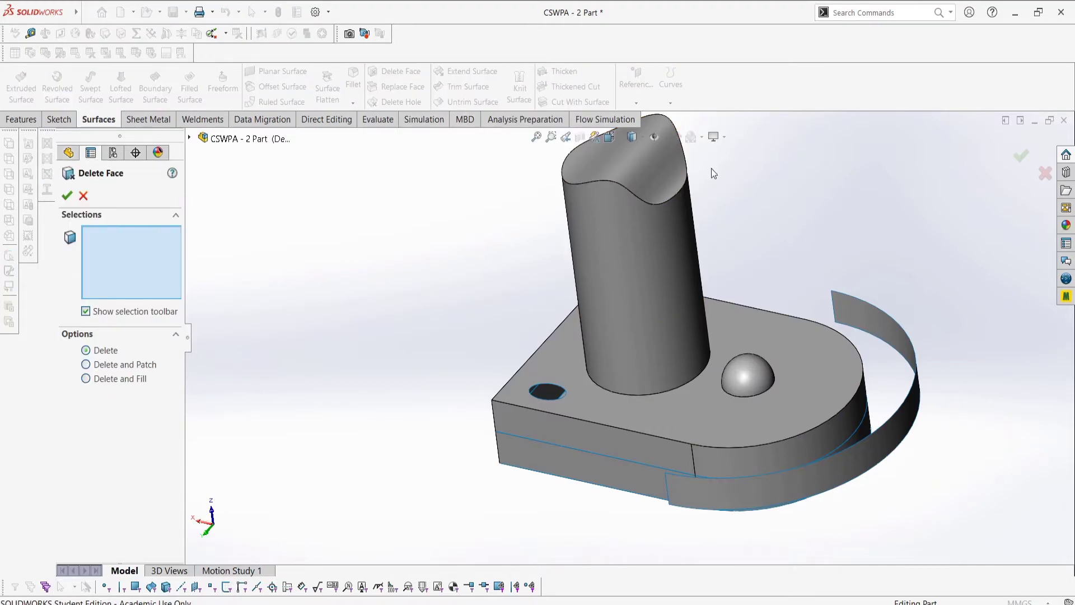
left_click(756, 387)
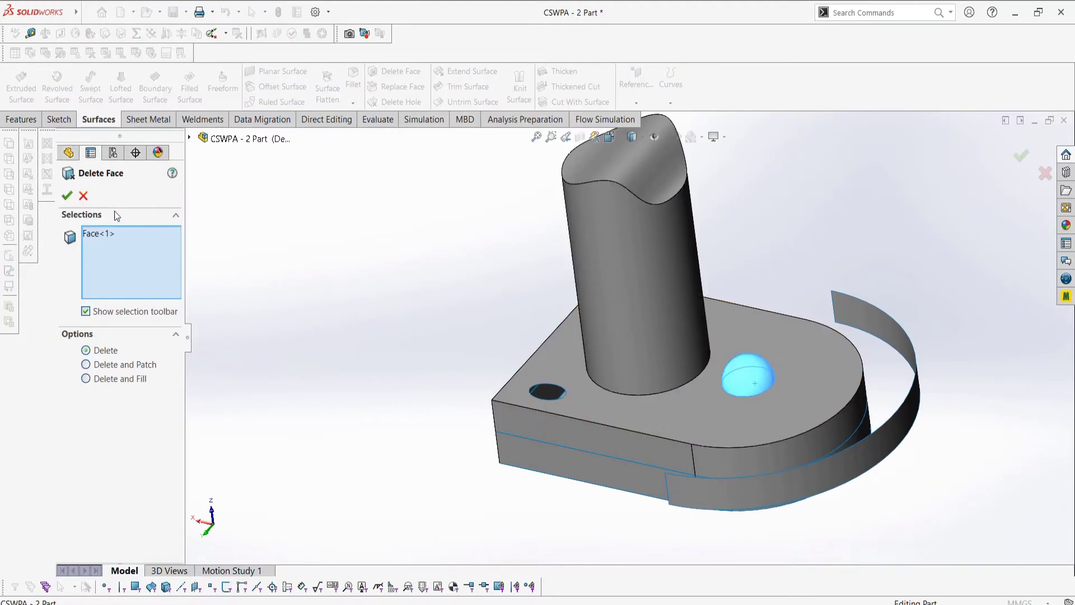
left_click(67, 196)
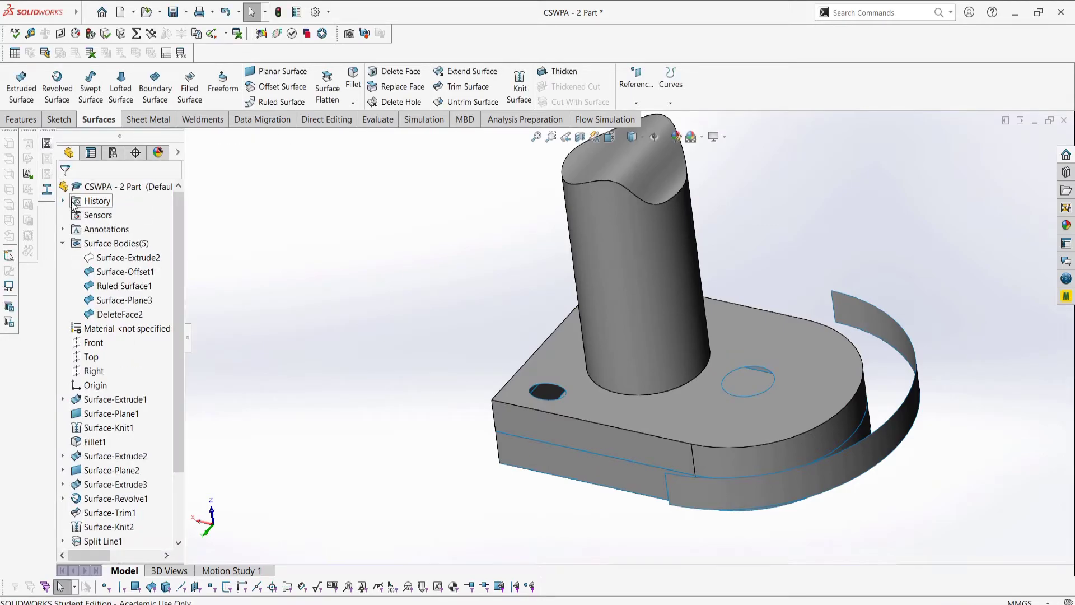
scroll(112, 297, "down", 3)
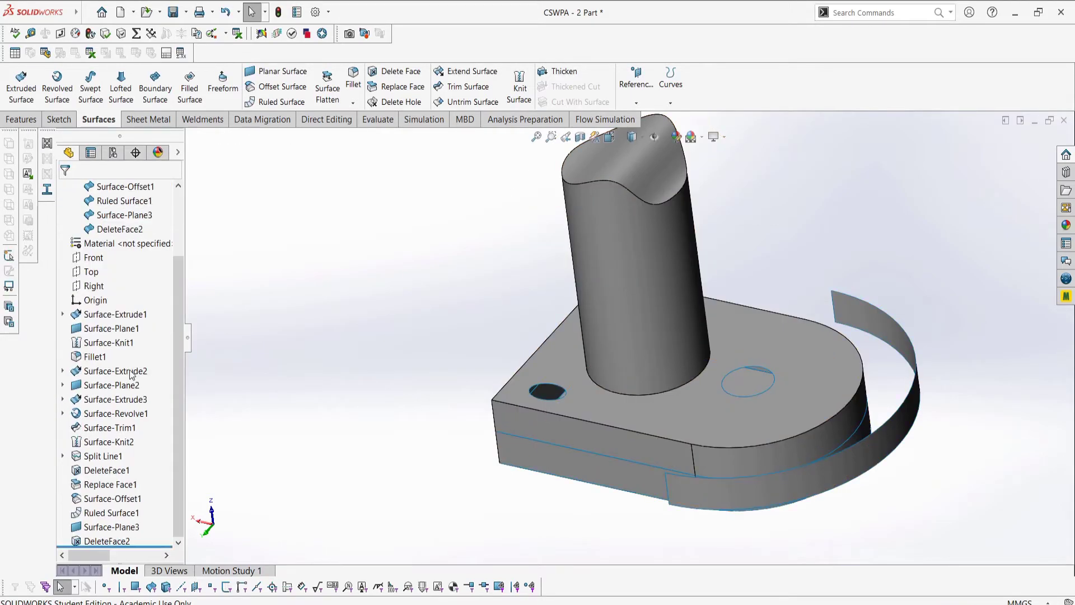
Change DeleteFace2 to Delete and Fill with Tangent fill to patch the dome opening
left_click(126, 541)
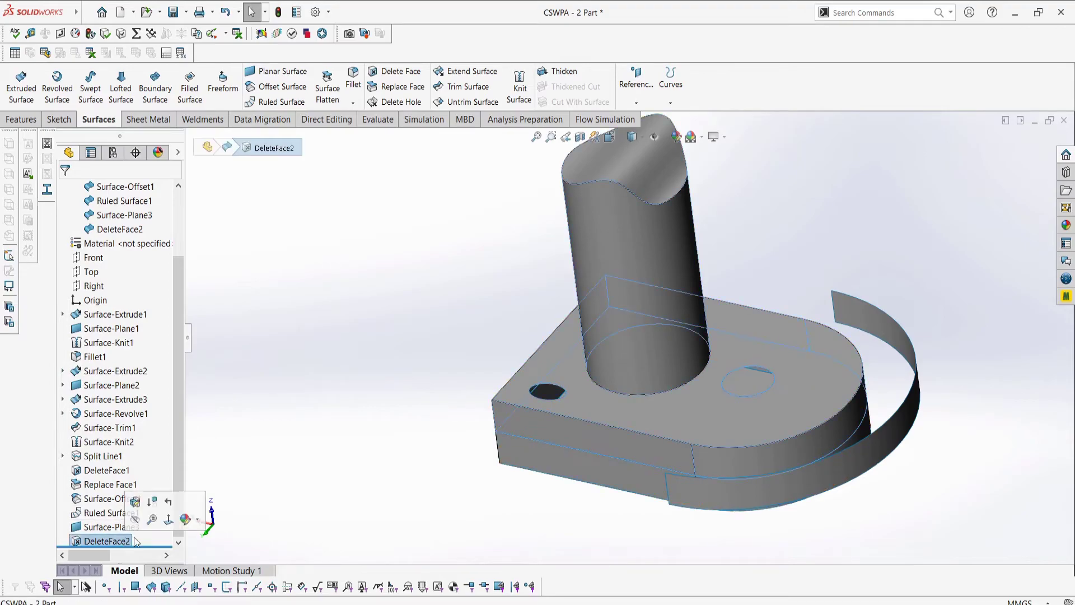
left_click(751, 379)
left_click(753, 237)
middle_click_drag(753, 237, 727, 236)
scroll(616, 336, "down", 2)
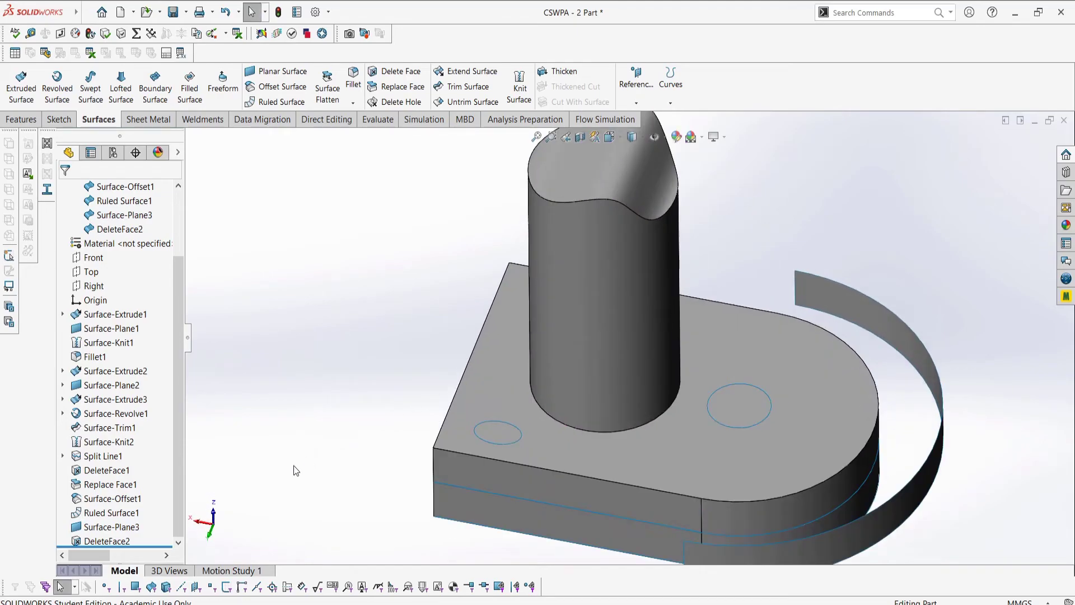
left_click(97, 504)
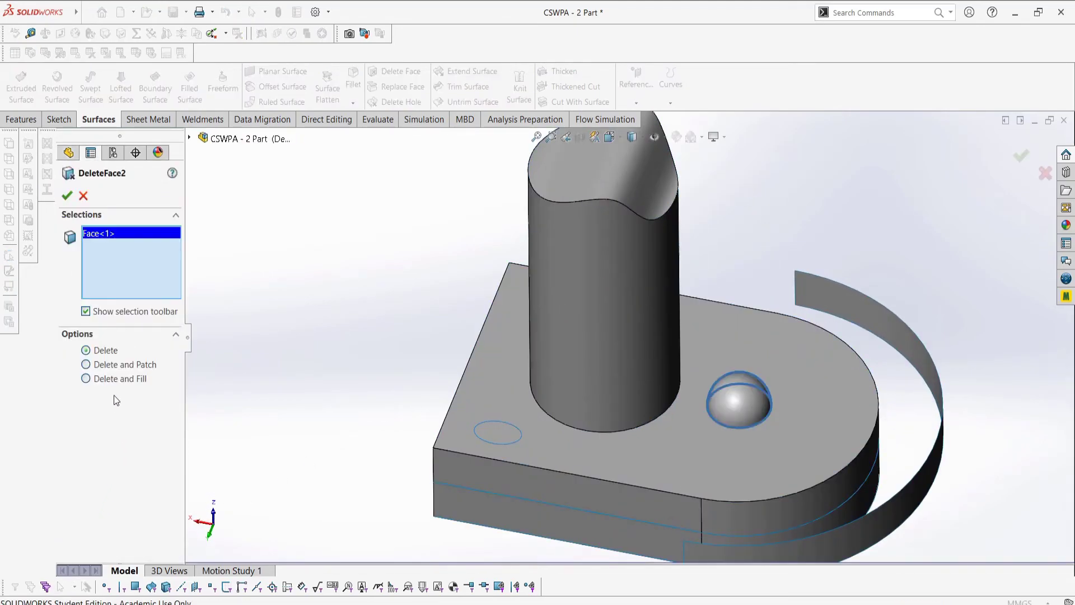
left_click(97, 393)
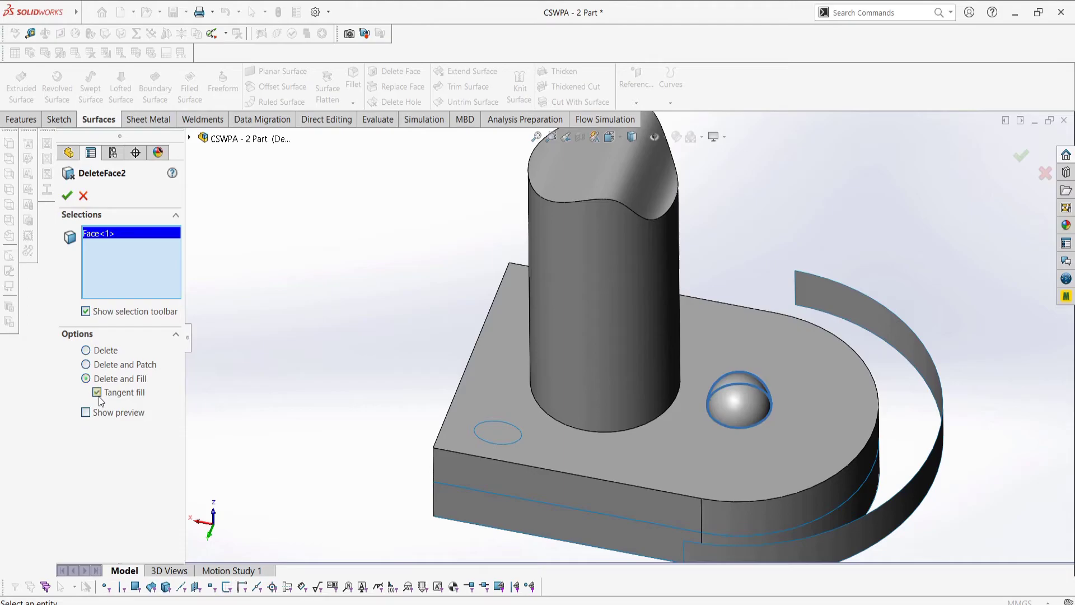
left_click(67, 196)
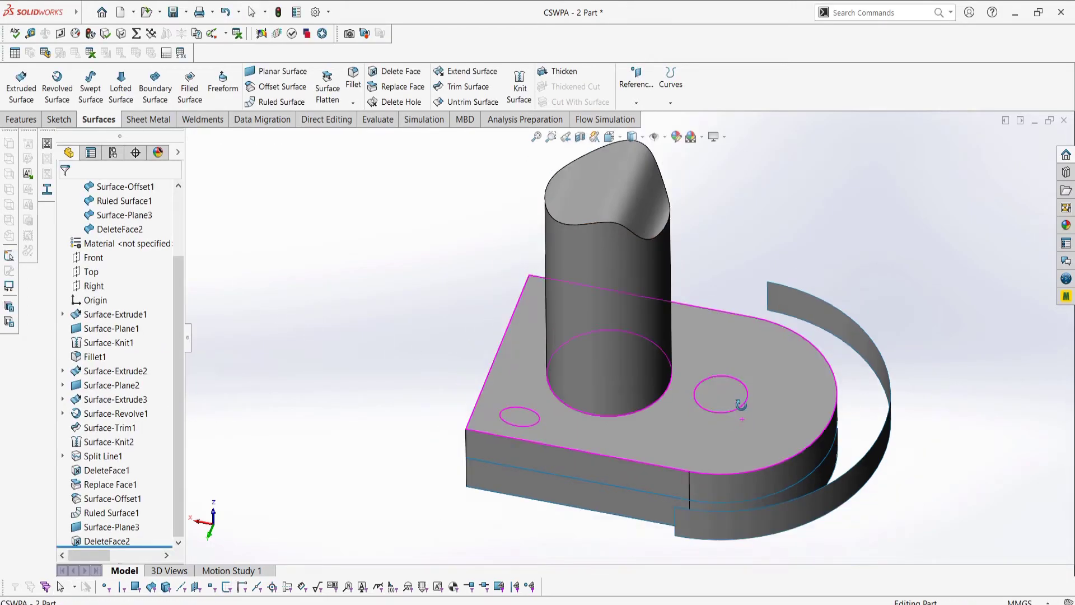
middle_click_drag(739, 415, 728, 403)
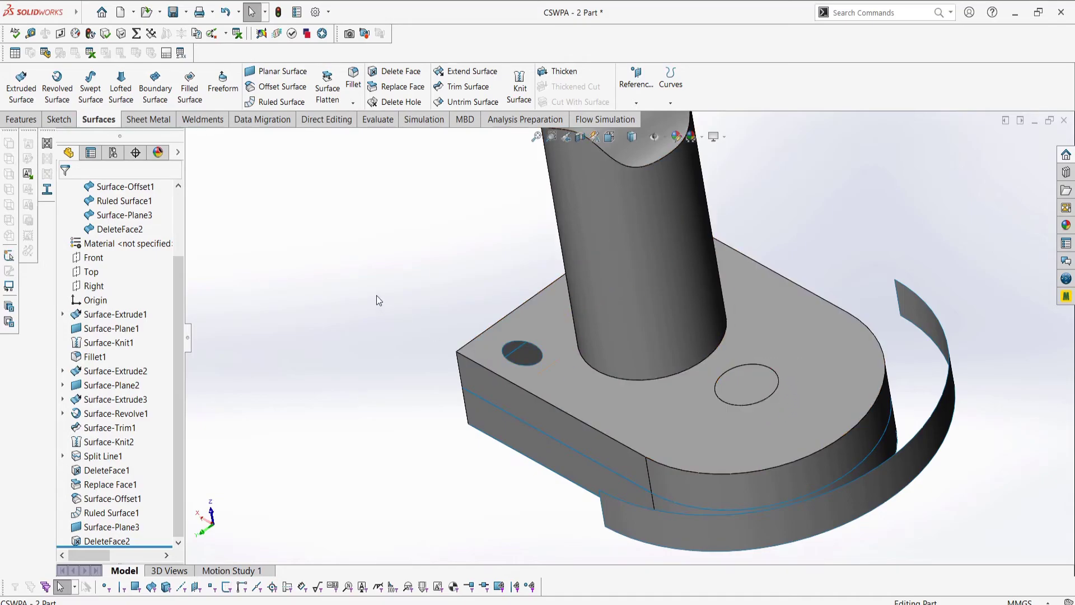
Remove the small round hole by its circular edge, then zoom out to view the part
left_click(386, 103)
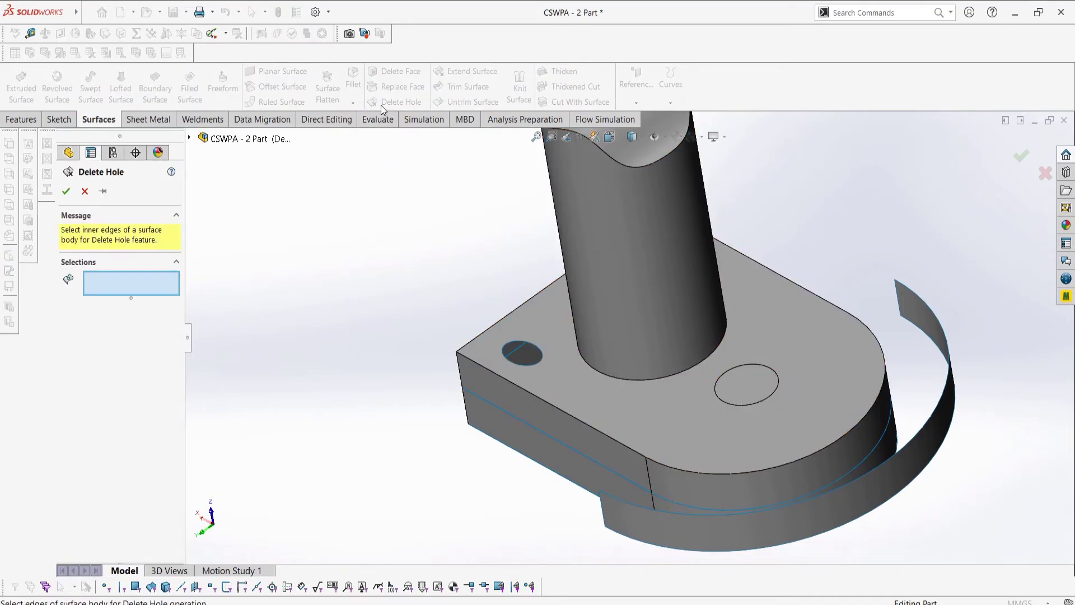
left_click(517, 343)
left_click(66, 191)
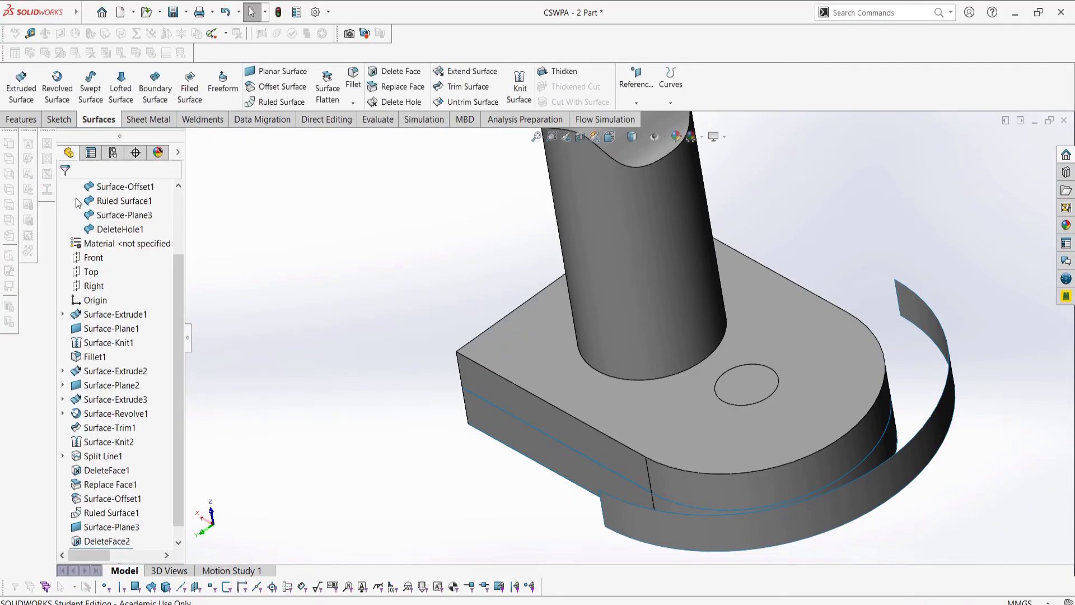
scroll(542, 355, "down", 3)
scroll(543, 355, "up", 3)
mouse_move(542, 355)
middle_mouse_down()
mouse_move(582, 297)
mouse_move(482, 329)
mouse_move(523, 355)
mouse_move(563, 351)
middle_mouse_up()
scroll(755, 327, "up", 2)
scroll(755, 327, "down", 1)
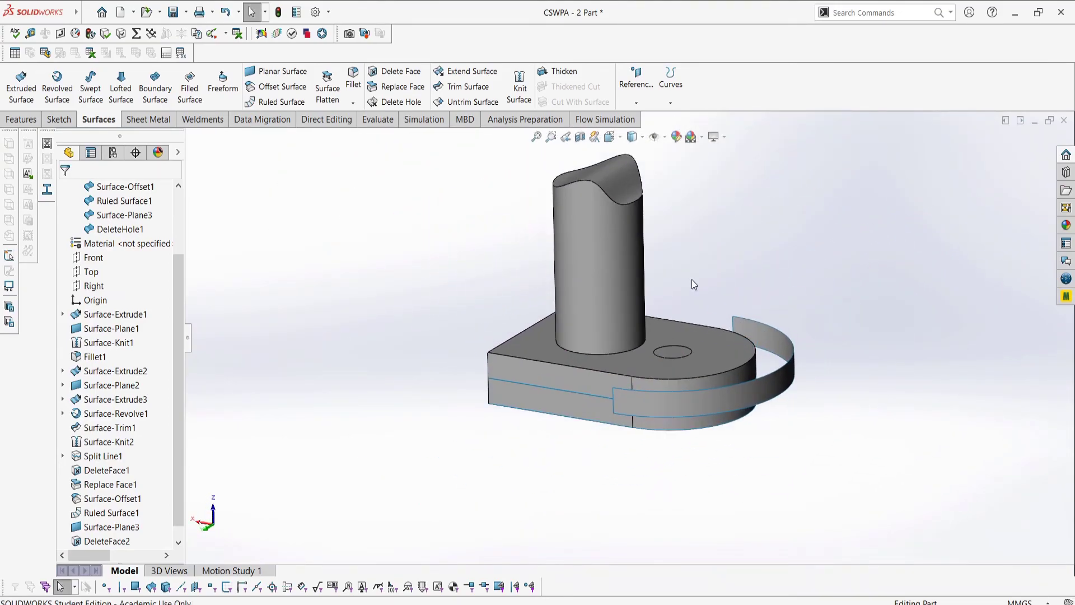